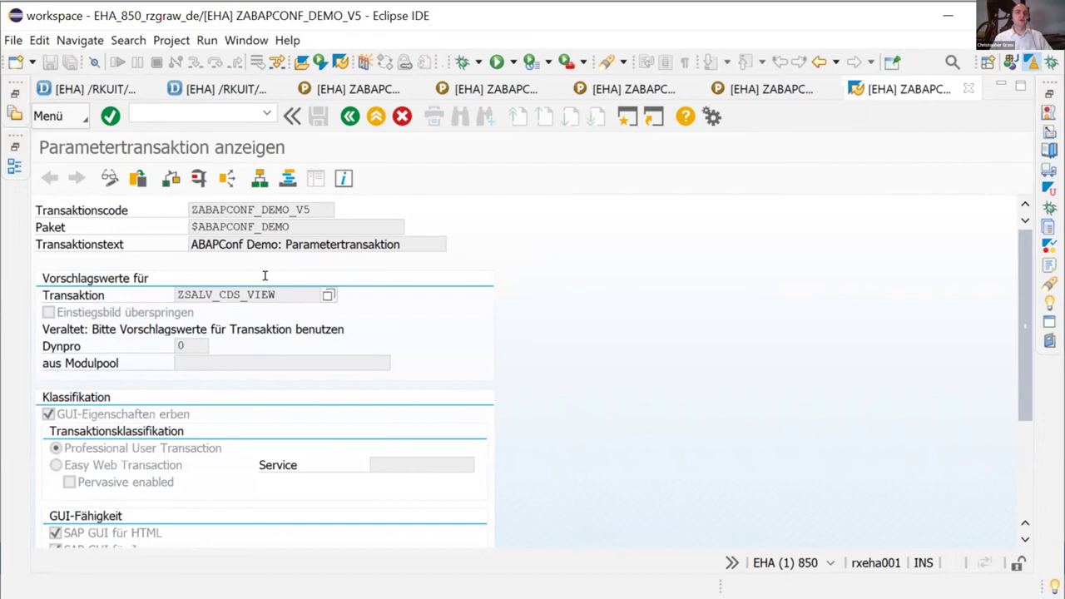
- Test the parameter transaction and open the CDS view /RKUIT/P_TableMaintenanceView as a Reporttransaktion
{"action": "scroll", "coordinate": [247, 314], "scroll_direction": "down", "scroll_amount": 1}
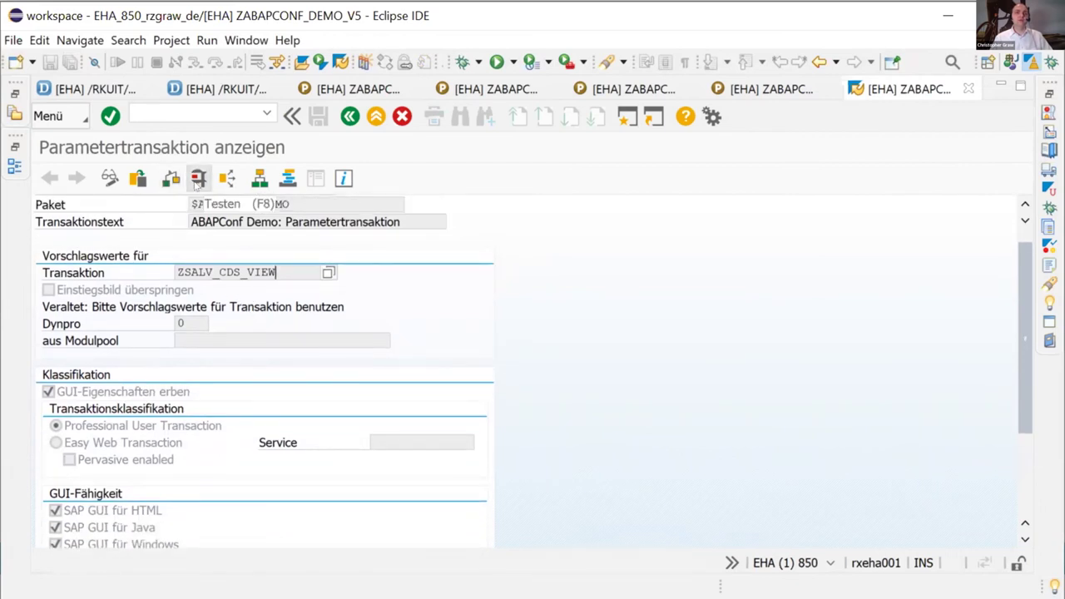
{"action": "left_click", "coordinate": [198, 180]}
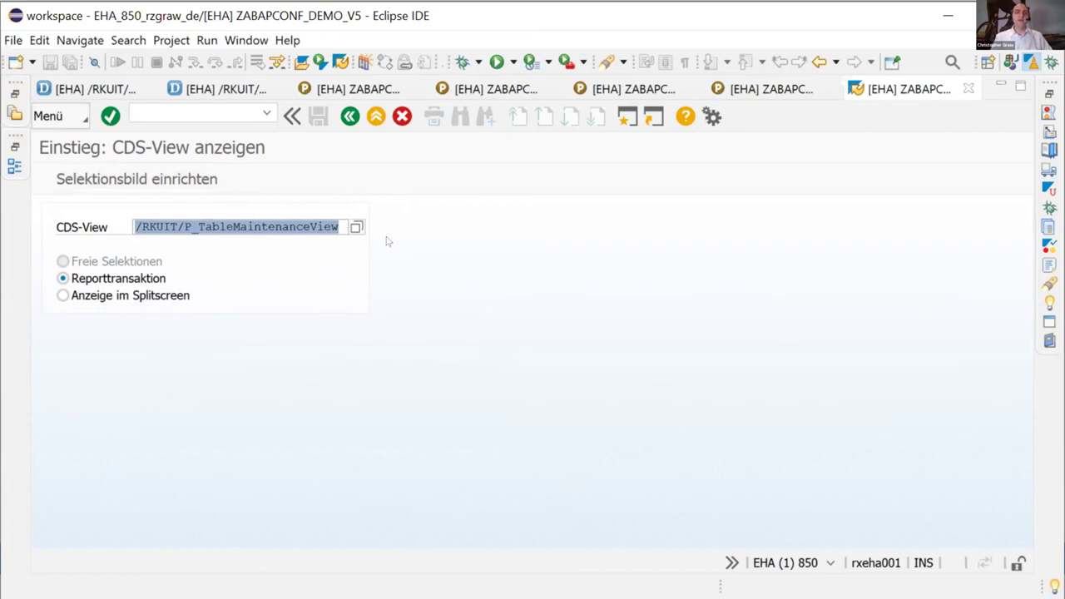
{"action": "key", "text": "F8"}
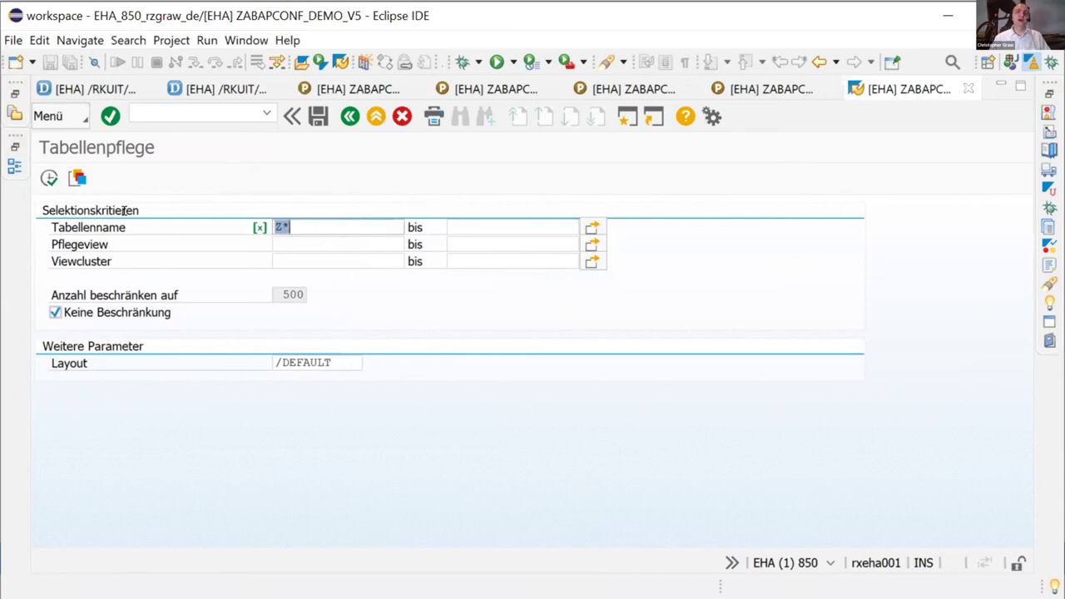
- Run the Tabellenpflege report for table names Z* without a hit limit, using the /DEFAULT layout
{"action": "key", "text": "shift+Tab"}
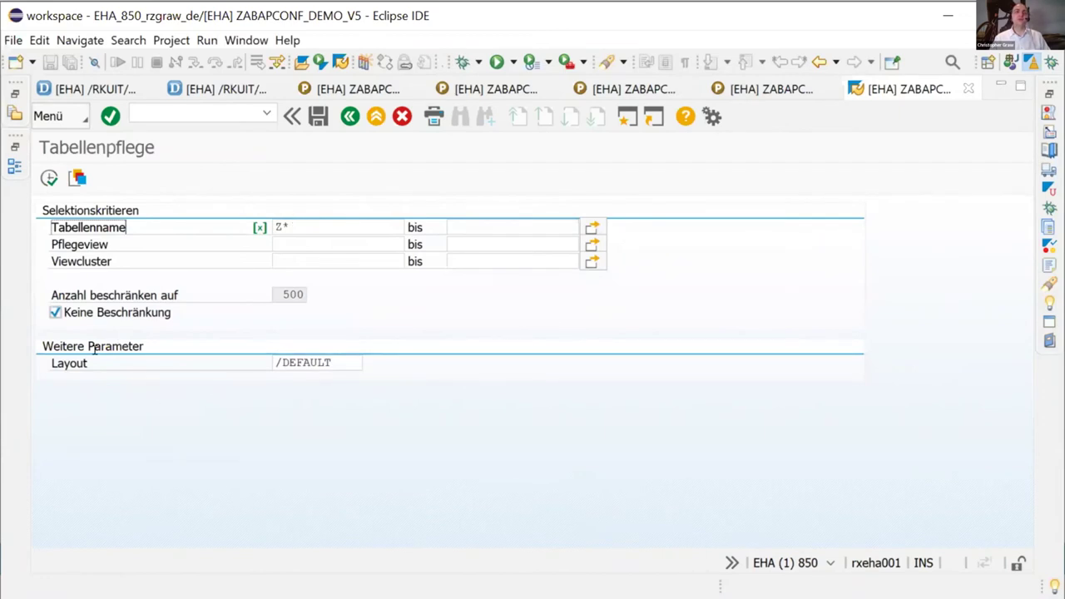
{"action": "key", "text": "Tab"}
{"action": "key", "text": "End"}
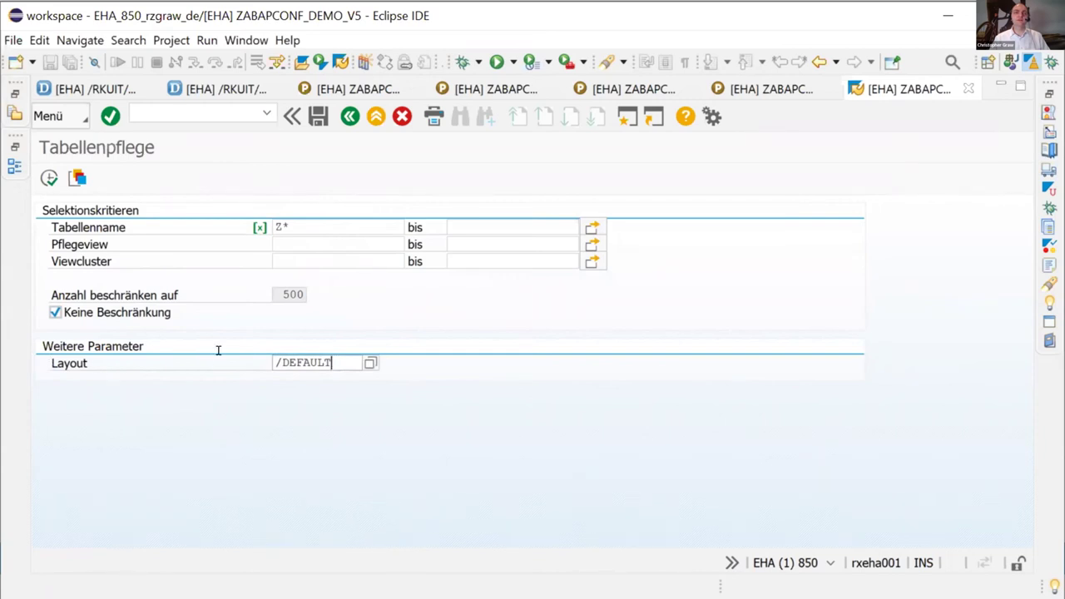
{"action": "left_click", "coordinate": [48, 177]}
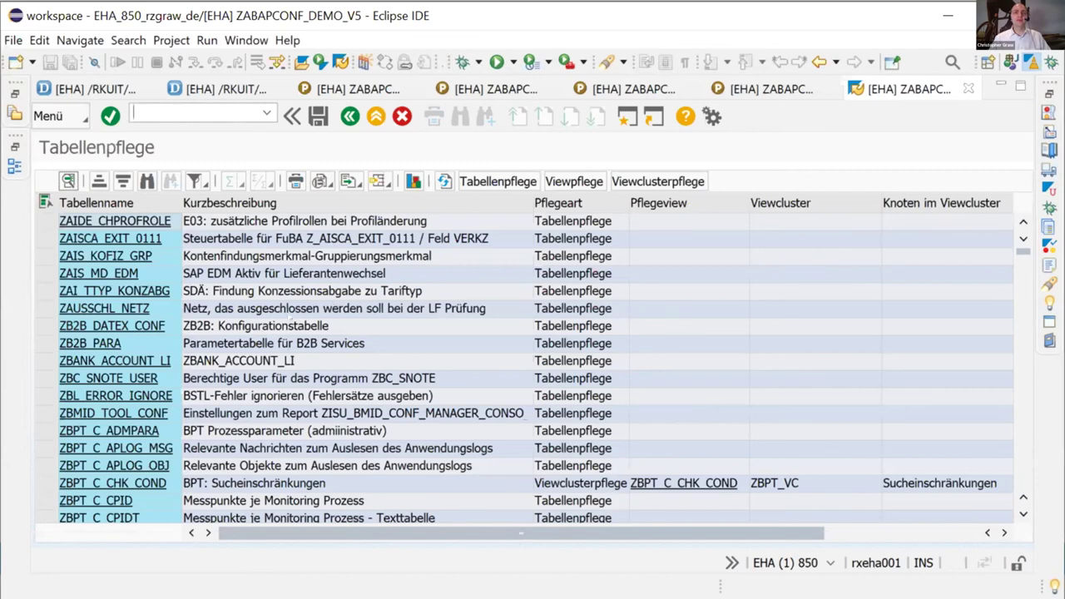
- Display the dictionary definition of table ZCC_AN_DATA_DISP from the result list and try to start Tabellenpflege for its entry
{"action": "scroll", "coordinate": [125, 508], "scroll_direction": "down", "scroll_amount": 4}
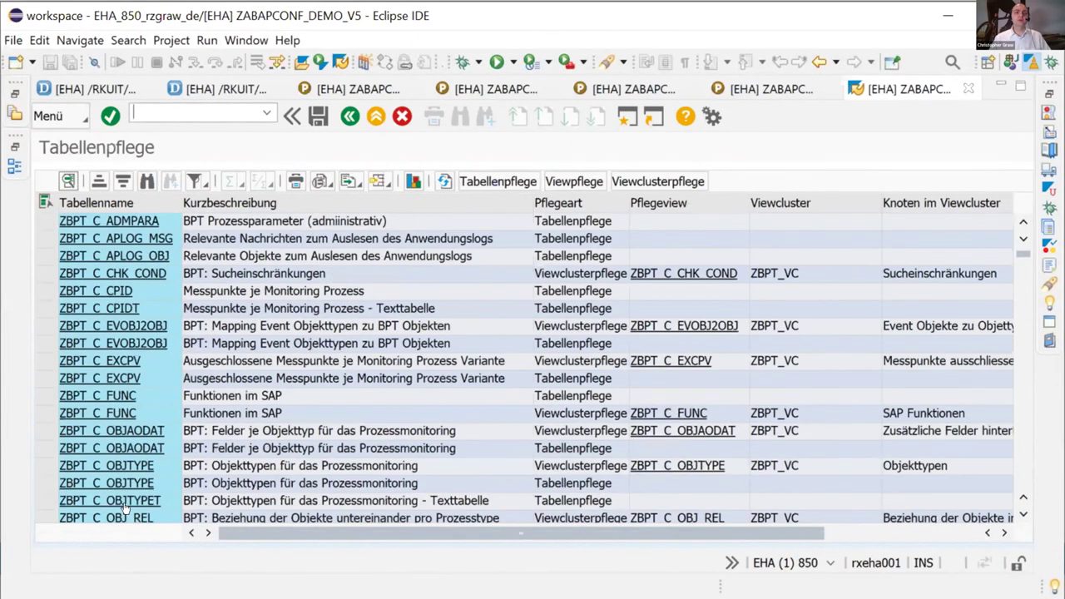
{"action": "scroll", "coordinate": [123, 508], "scroll_direction": "down", "scroll_amount": 5}
{"action": "left_click", "coordinate": [124, 483]}
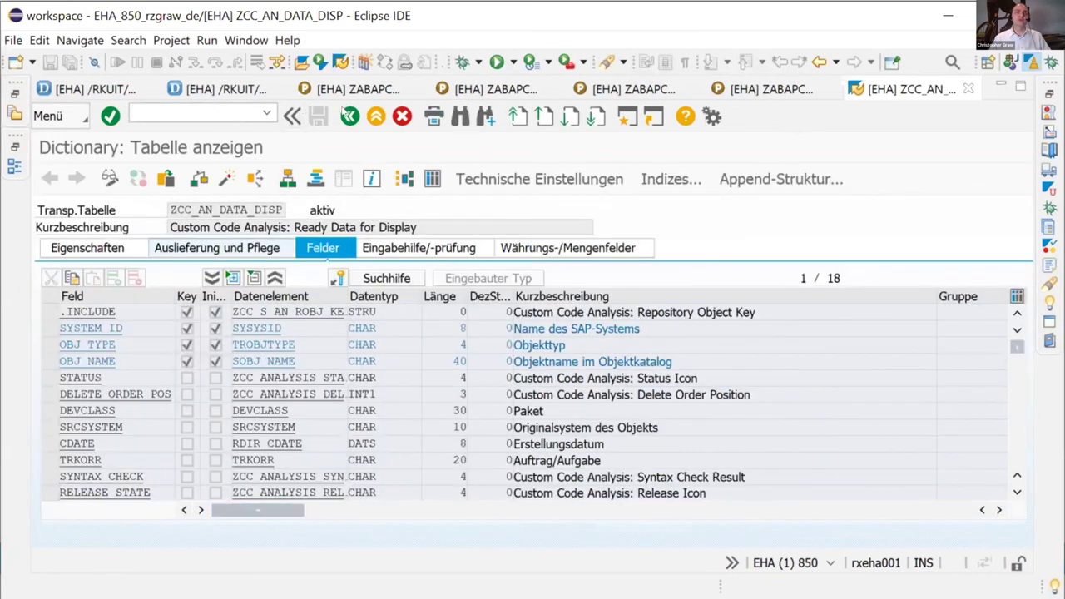
{"action": "left_click", "coordinate": [349, 115]}
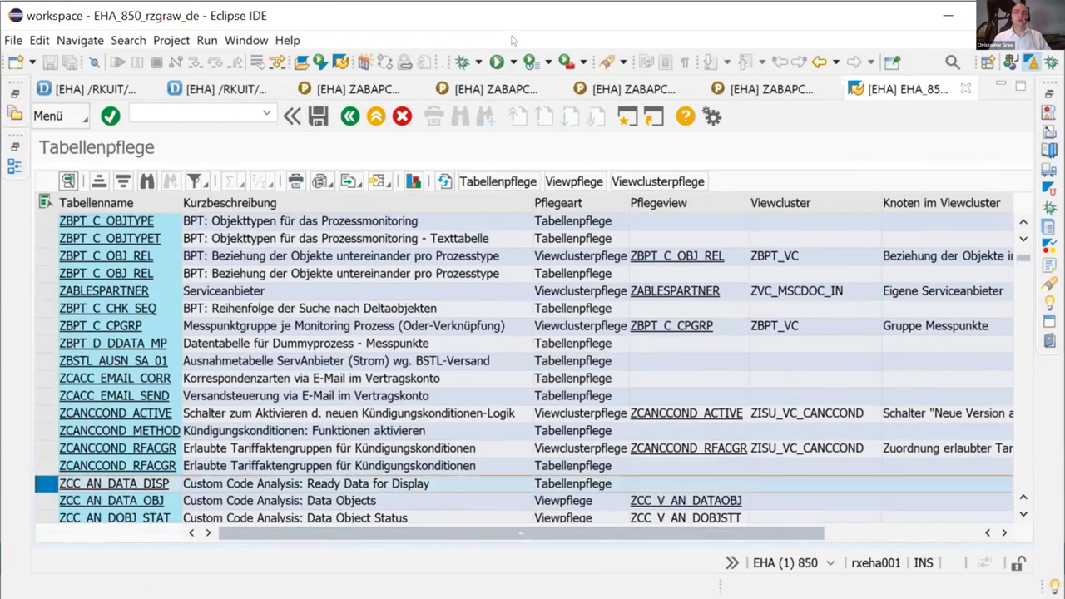
{"action": "left_click", "coordinate": [498, 181]}
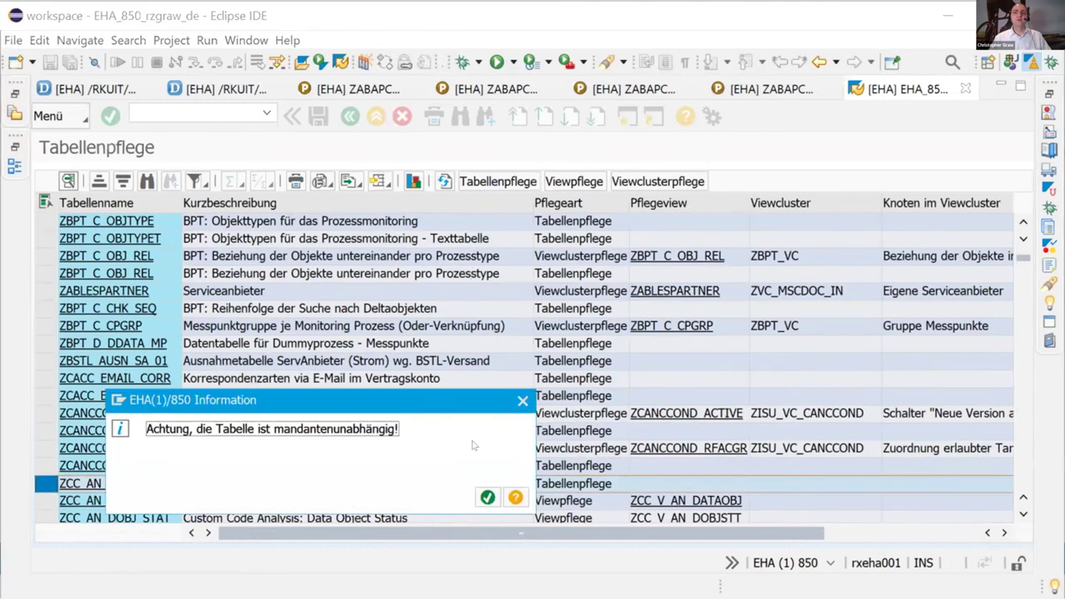
{"action": "left_click", "coordinate": [487, 496]}
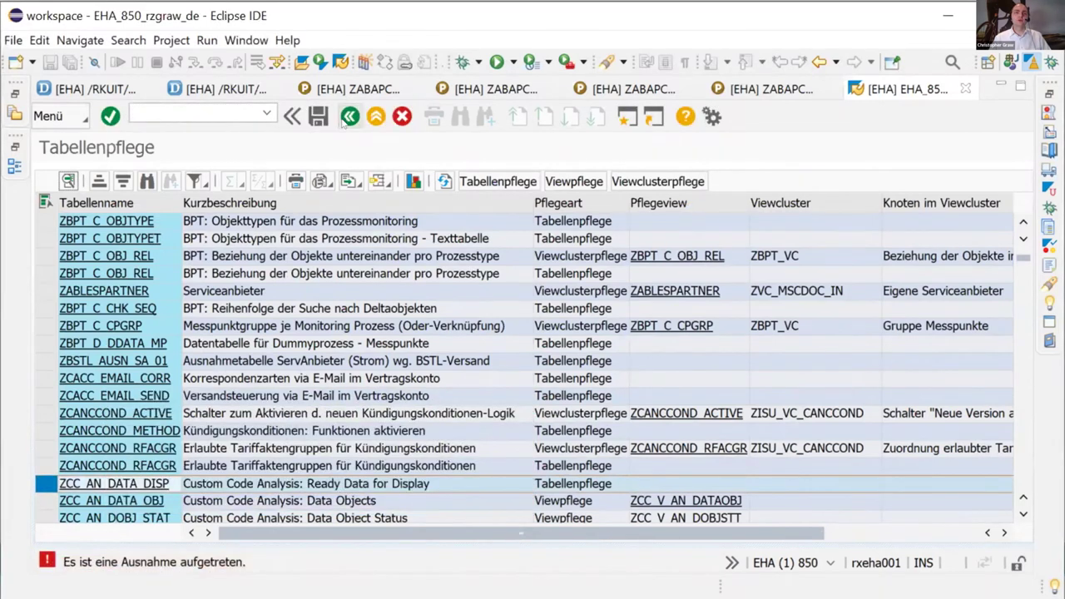
- View the dictionary definition of table ZCACC_EMAIL_SEND and the viewcluster maintenance for ZCANCCOND_ACTIVE, and return to the result list
{"action": "left_click", "coordinate": [72, 397]}
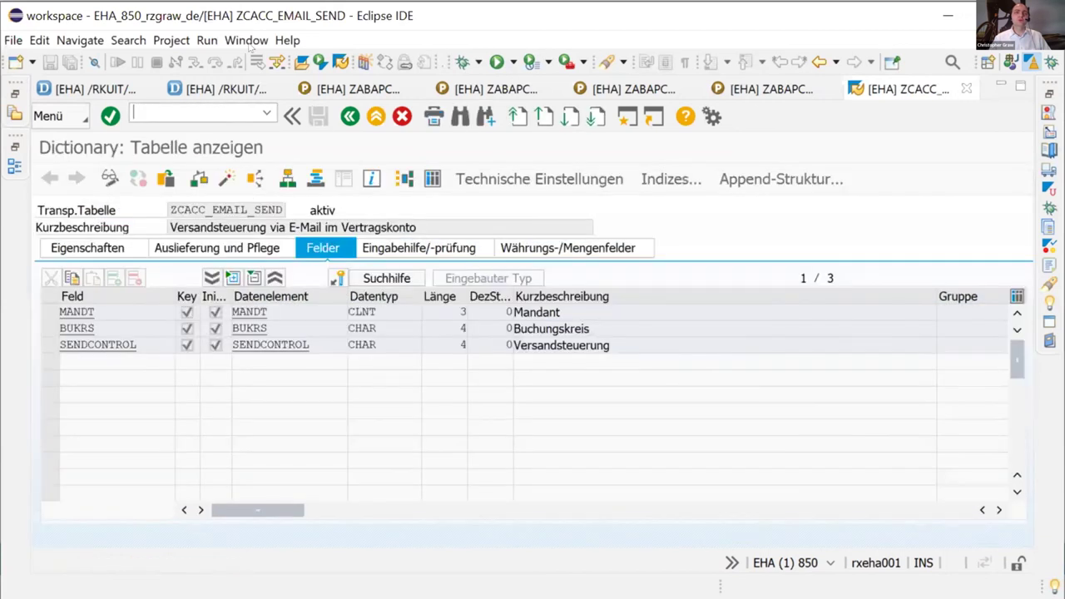
{"action": "left_click", "coordinate": [349, 117]}
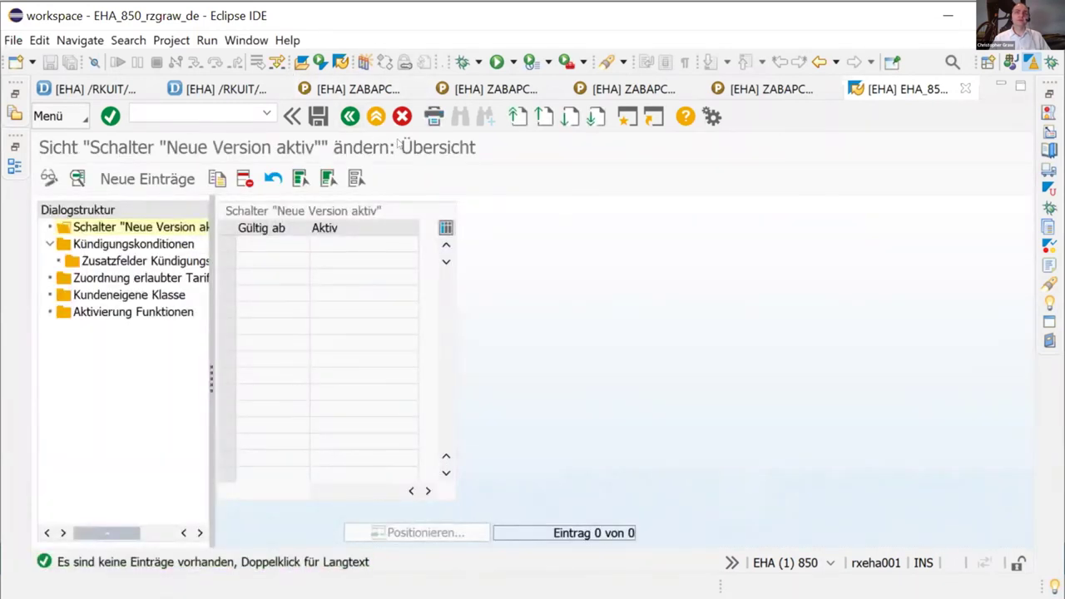
{"action": "left_click", "coordinate": [349, 117]}
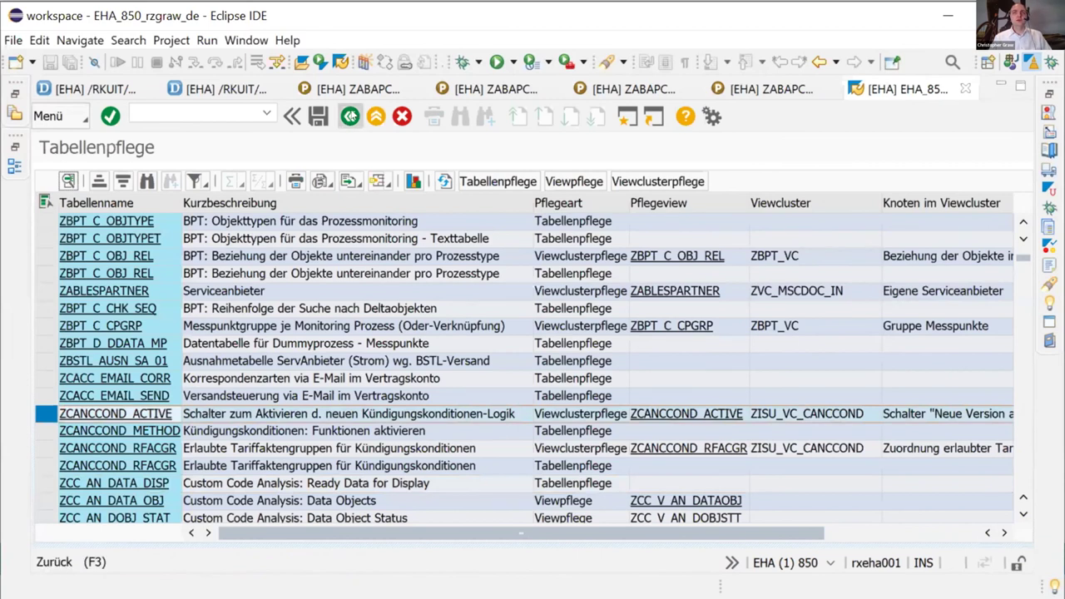
- Leave the report and test the parameter transaction again with the Anzeige im Splitscreen option for the CDS view
{"action": "left_click", "coordinate": [349, 117]}
{"action": "left_click", "coordinate": [349, 117]}
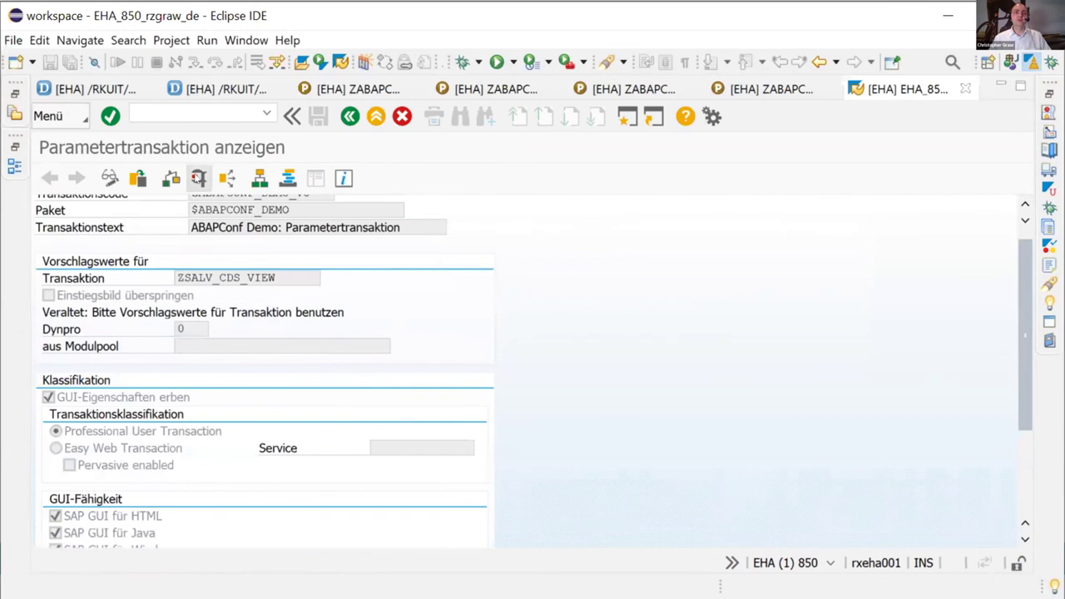
{"action": "left_click", "coordinate": [198, 178]}
{"action": "left_click", "coordinate": [162, 297]}
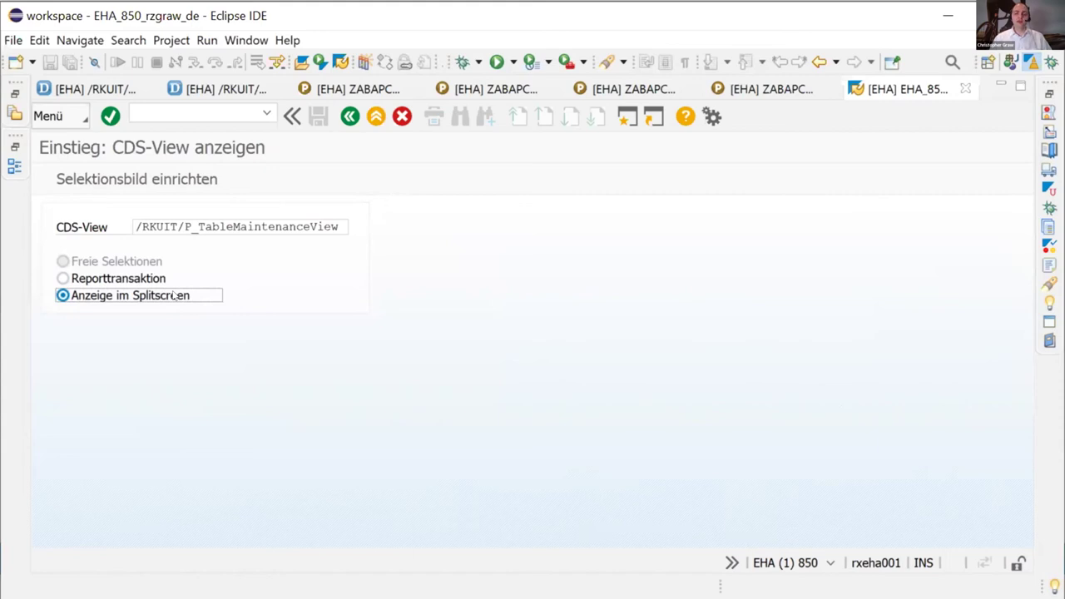
{"action": "double_click", "coordinate": [173, 295]}
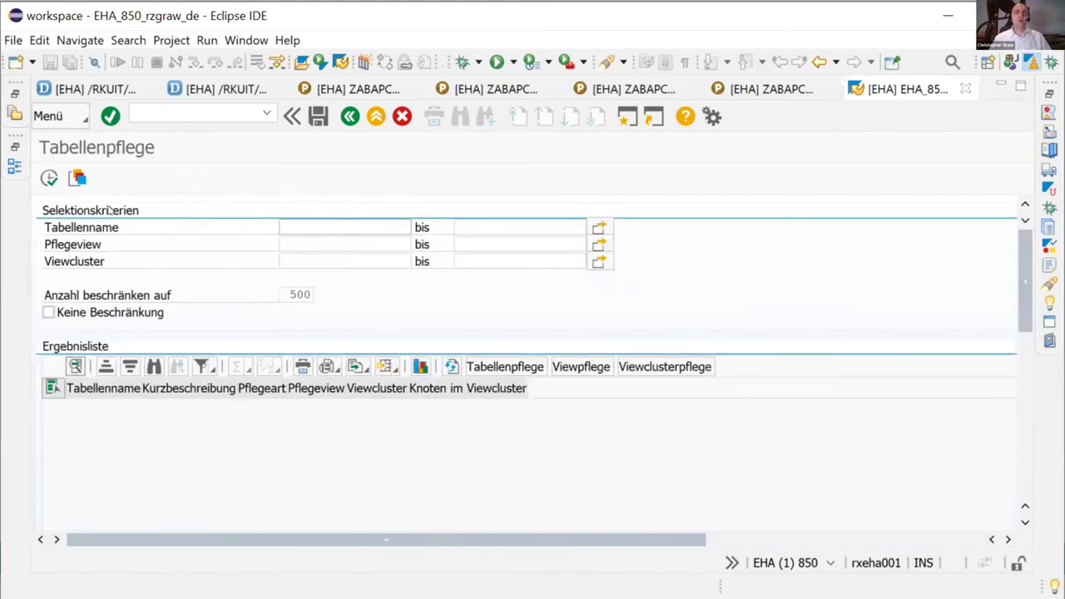
- Load the saved selection variant for table names Z*, run the split-screen report, and return to the parameter transaction
{"action": "left_click", "coordinate": [77, 178]}
{"action": "double_click", "coordinate": [123, 374]}
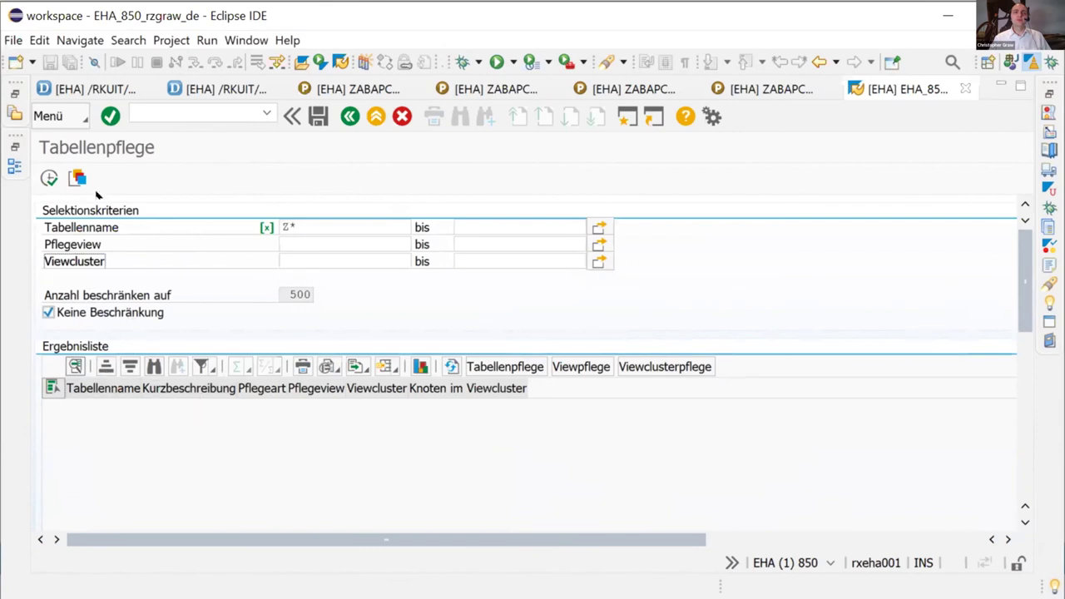
{"action": "left_click", "coordinate": [50, 178]}
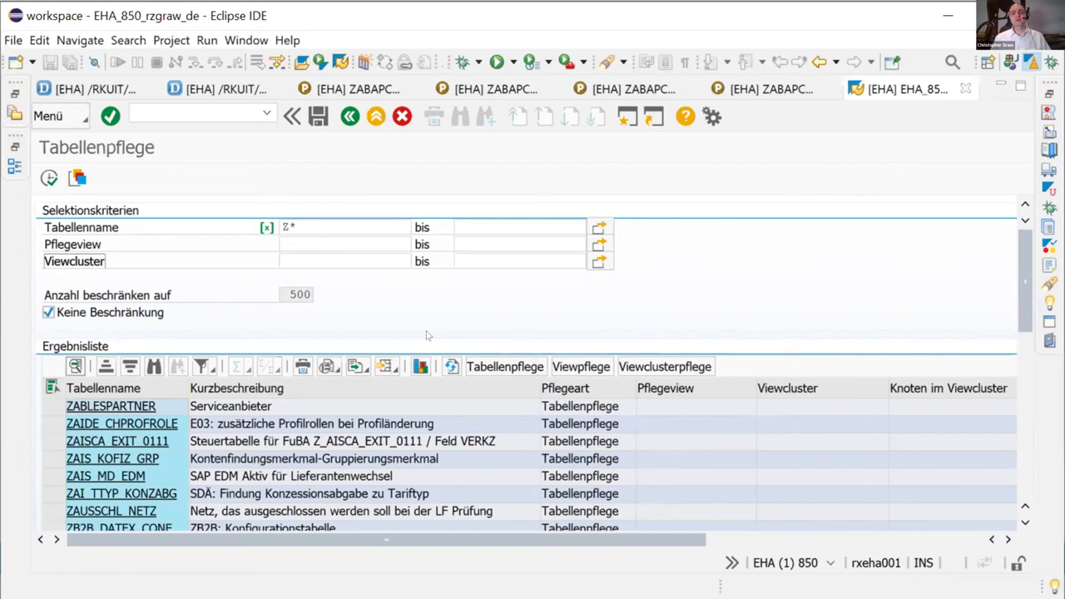
{"action": "left_click", "coordinate": [345, 119]}
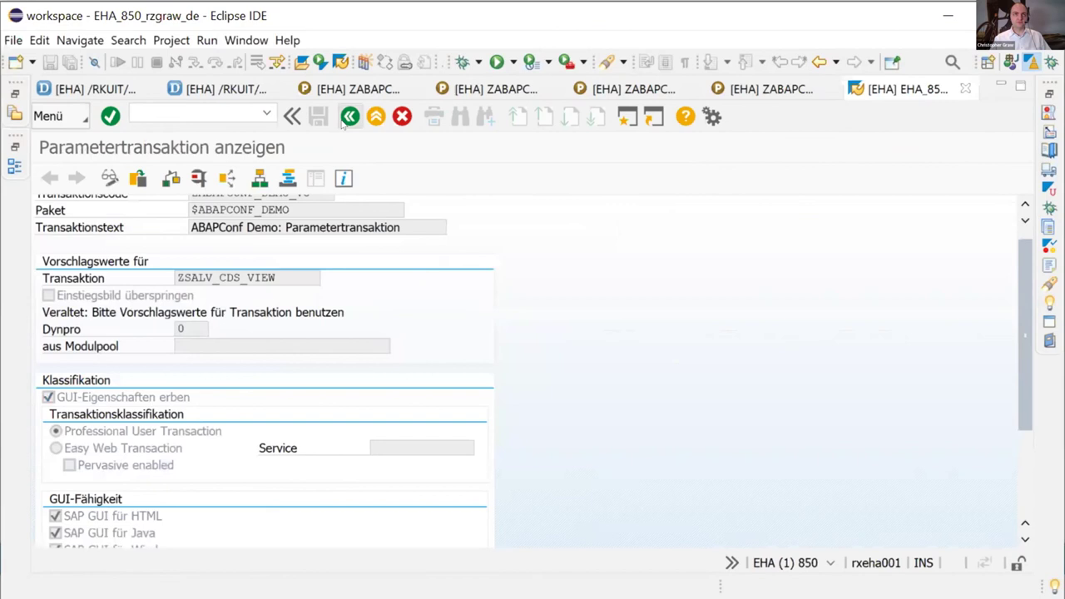
- Review the optional functions under Selektionsbild einrichten, from Extraktverwaltung to Dateiexport nach Excel, and leave without changing them
{"action": "left_click", "coordinate": [198, 177]}
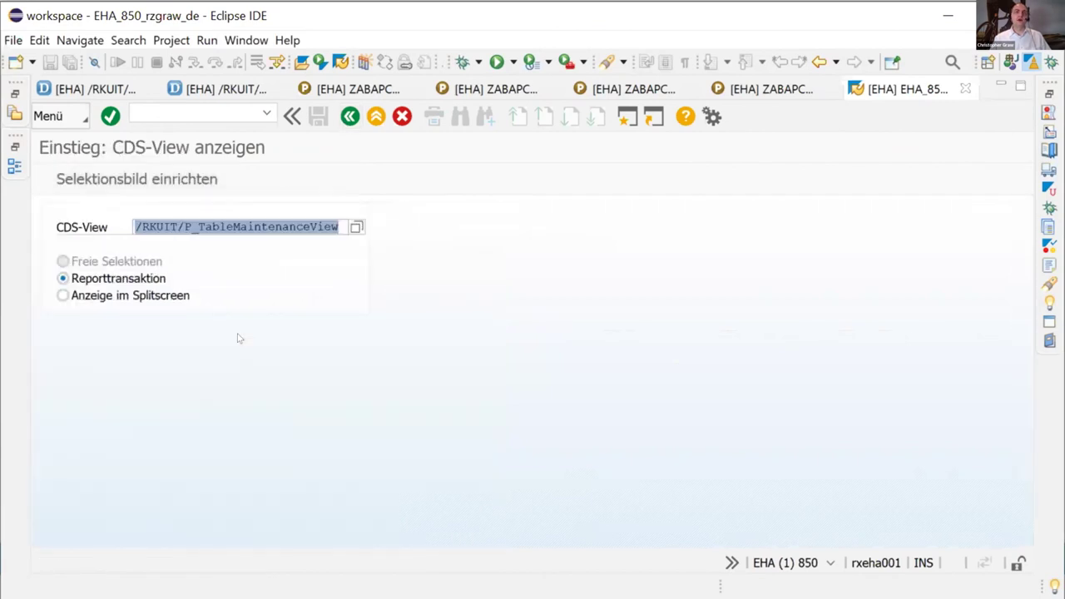
{"action": "left_click", "coordinate": [173, 178]}
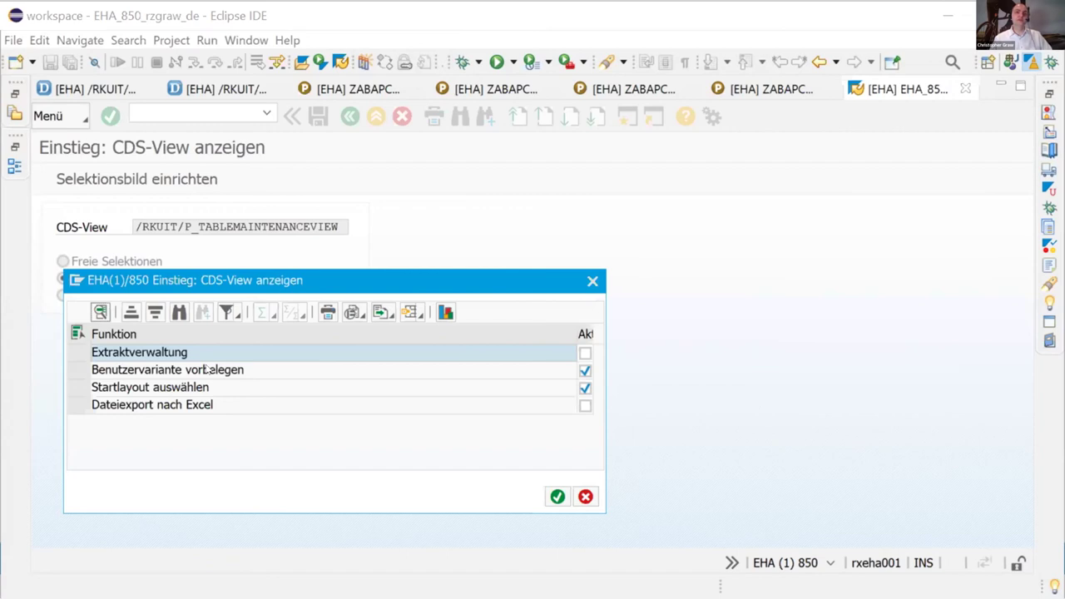
{"action": "left_click", "coordinate": [206, 369]}
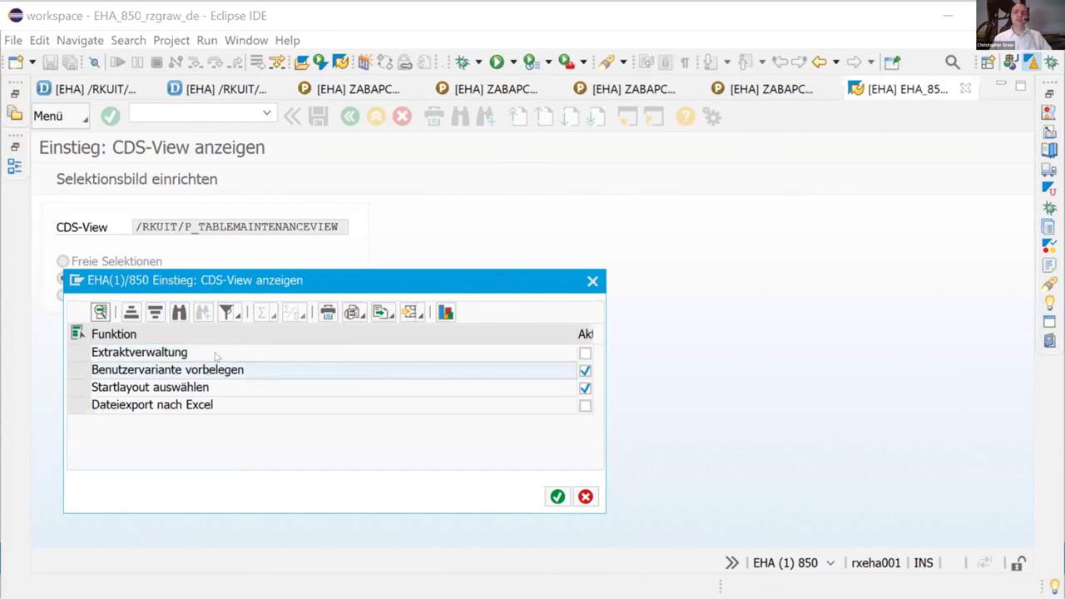
{"action": "left_click", "coordinate": [133, 352]}
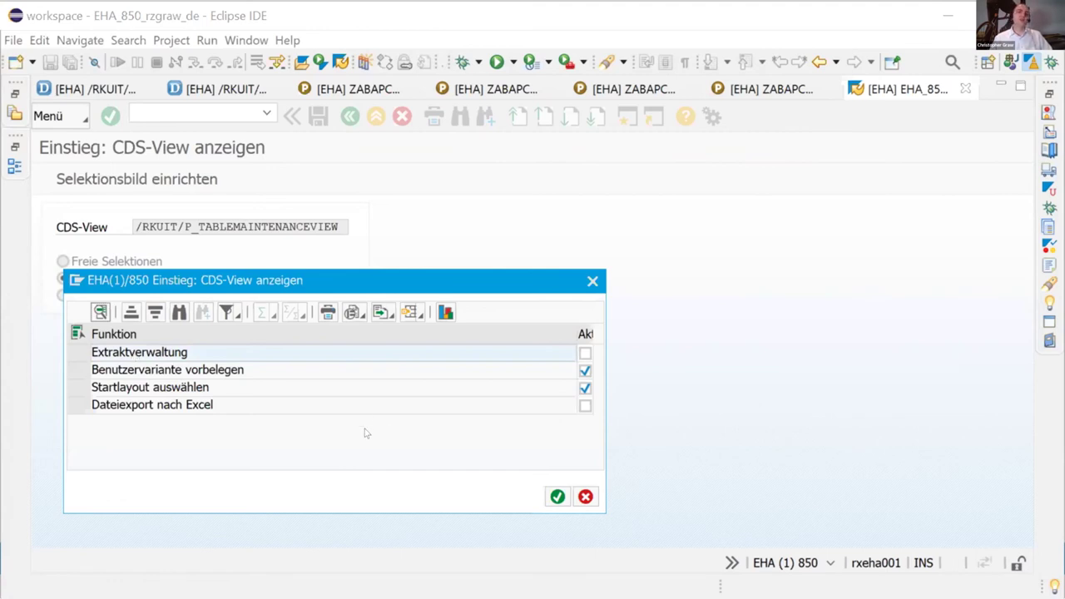
{"action": "left_click", "coordinate": [160, 404]}
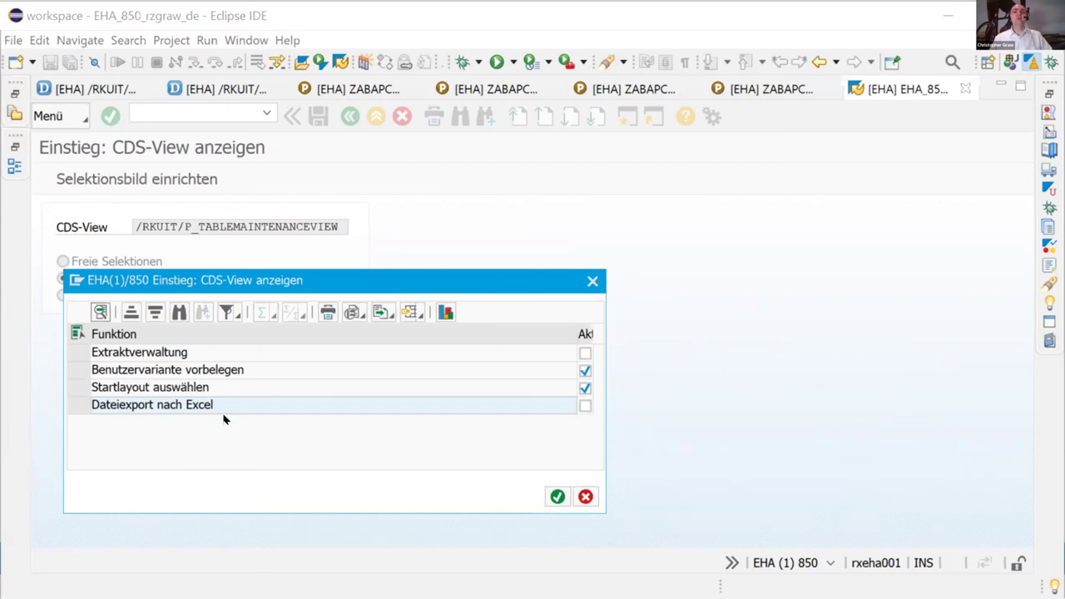
{"action": "left_click", "coordinate": [586, 497]}
{"action": "left_click", "coordinate": [349, 116]}
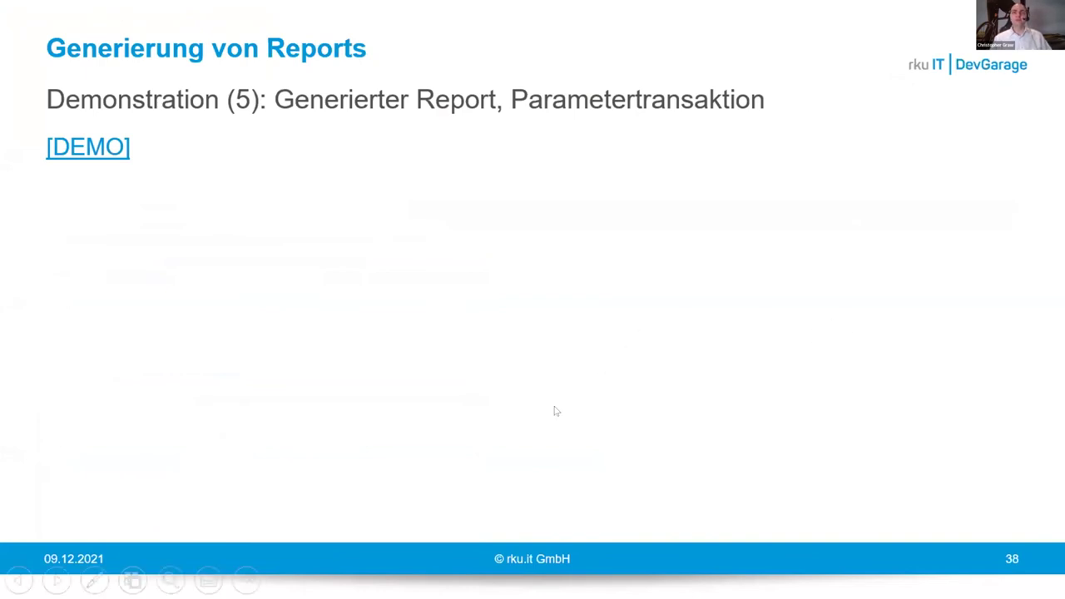
- Switch to the browser to view the ZABAPConf_Demo Fiori app, and return to the presentation at the Motivation und Nutzen slide
{"action": "key", "text": "Right"}
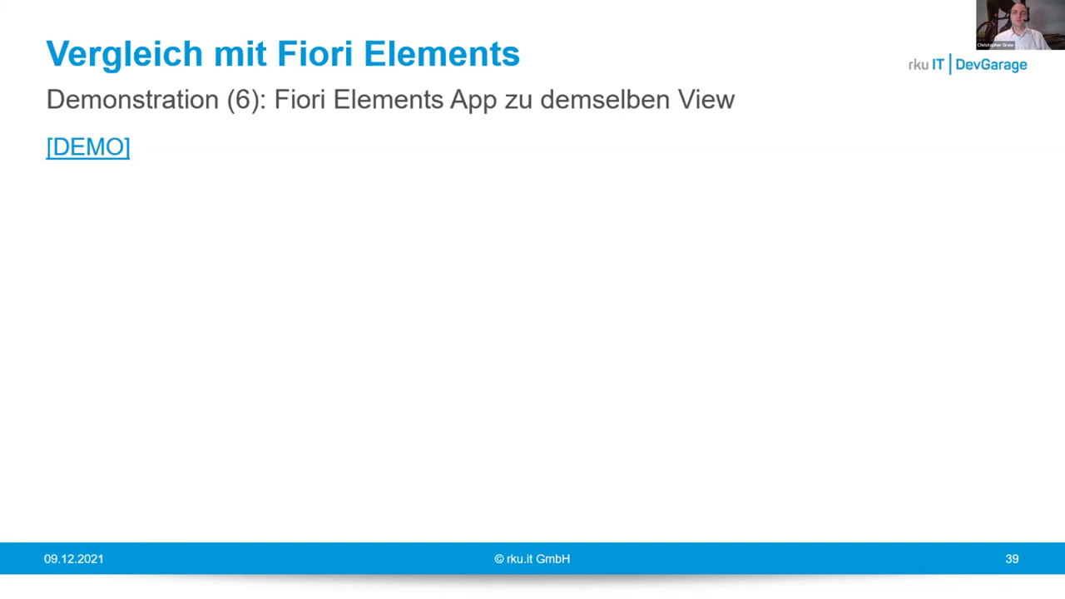
{"action": "key", "text": "alt+Tab"}
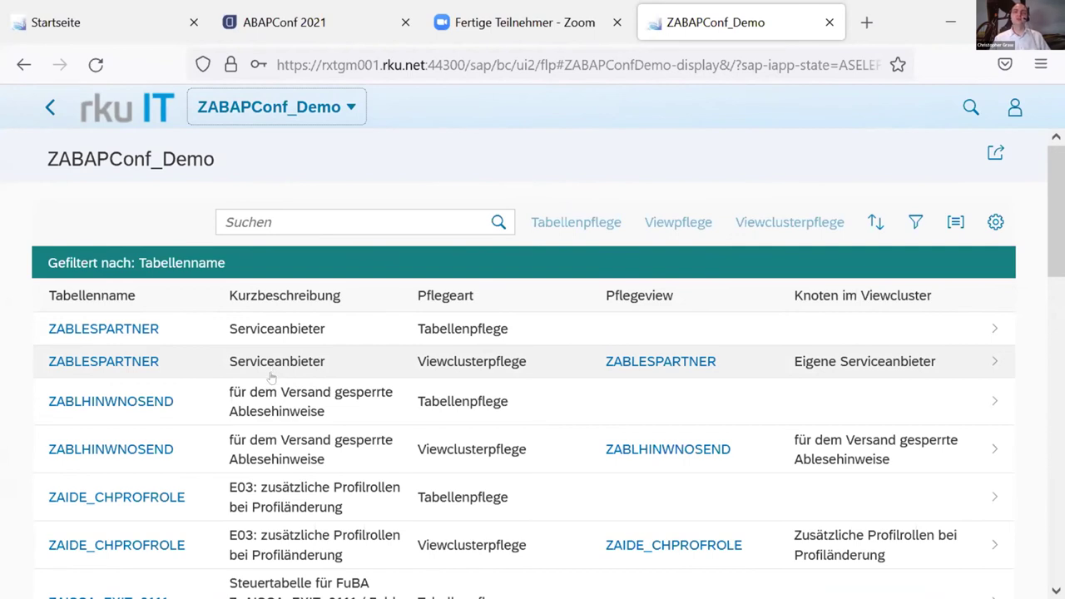
{"action": "left_click", "coordinate": [945, 20]}
{"action": "key", "text": "Right"}
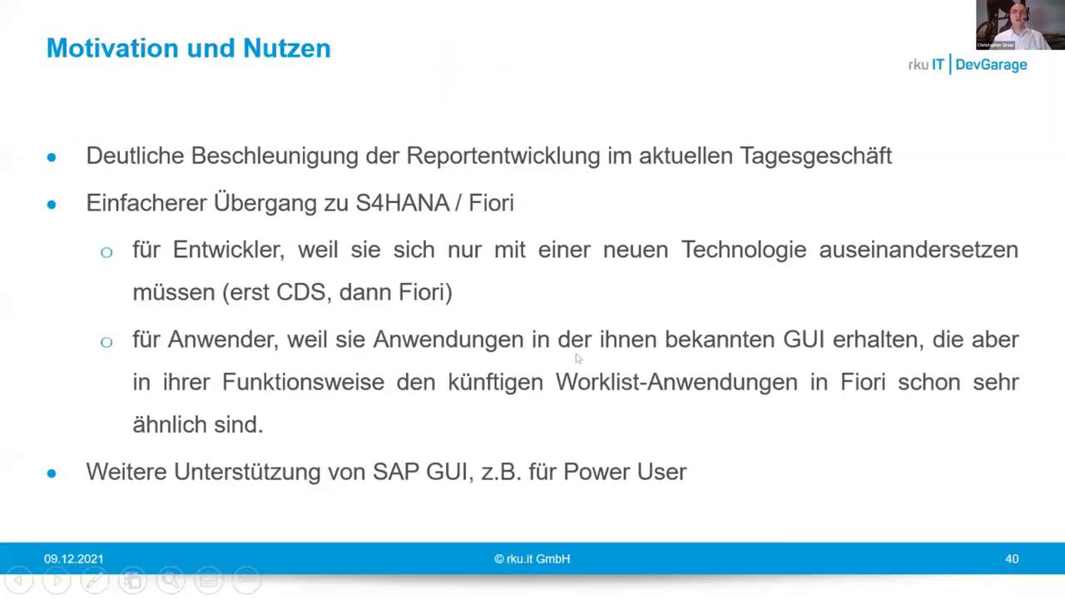